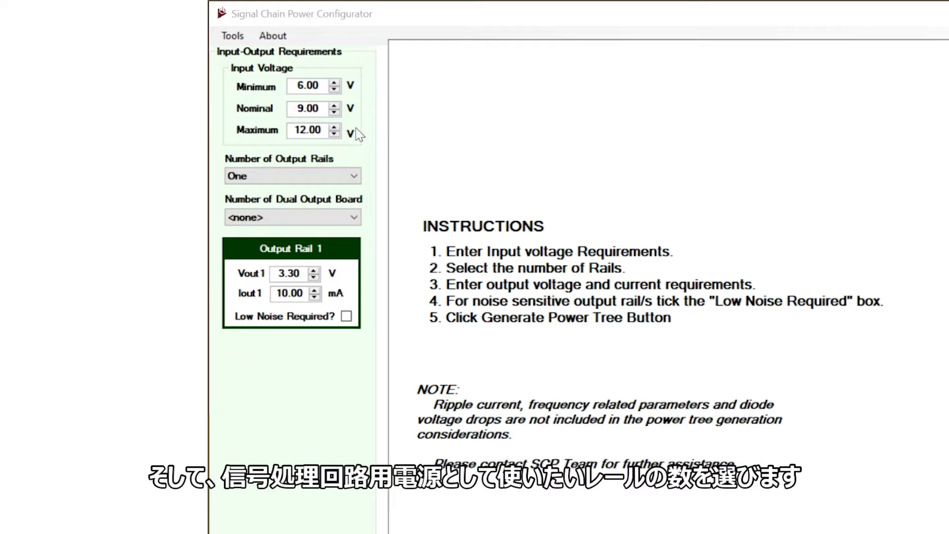
- Set the number of output rails to five and configure rail 1 as a 15 V rail with low noise required
{"action": "left_click", "coordinate": [350, 176]}
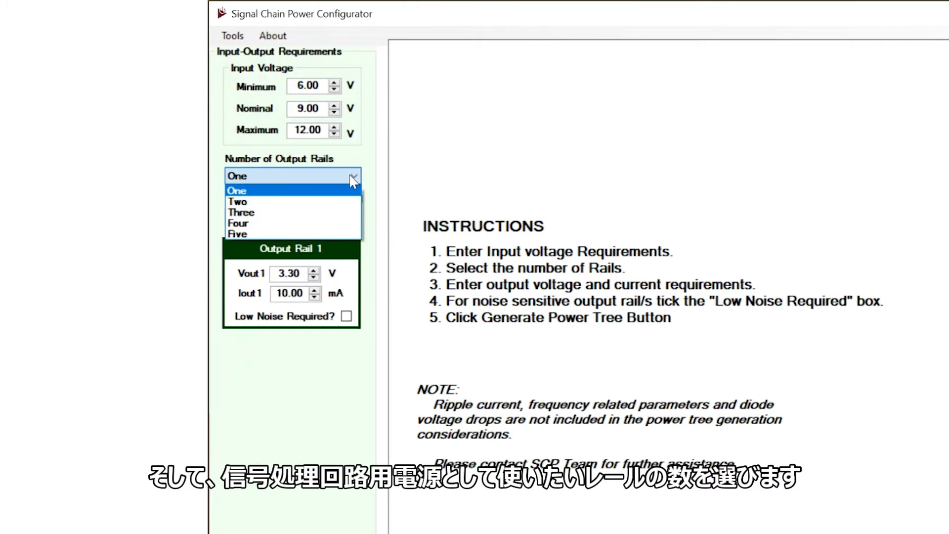
{"action": "left_click", "coordinate": [333, 234]}
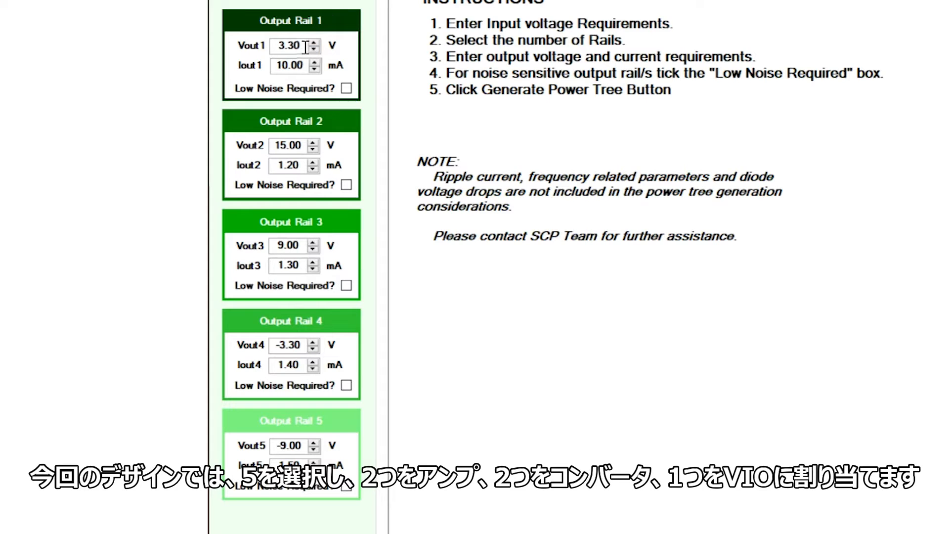
{"action": "left_click_drag", "start_coordinate": [306, 47], "coordinate": [237, 46]}
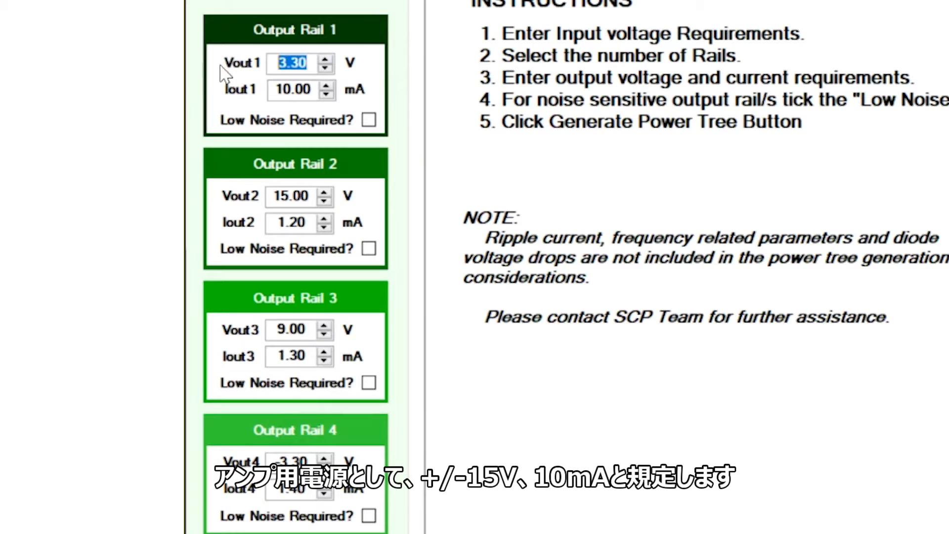
{"action": "type", "text": "15"}
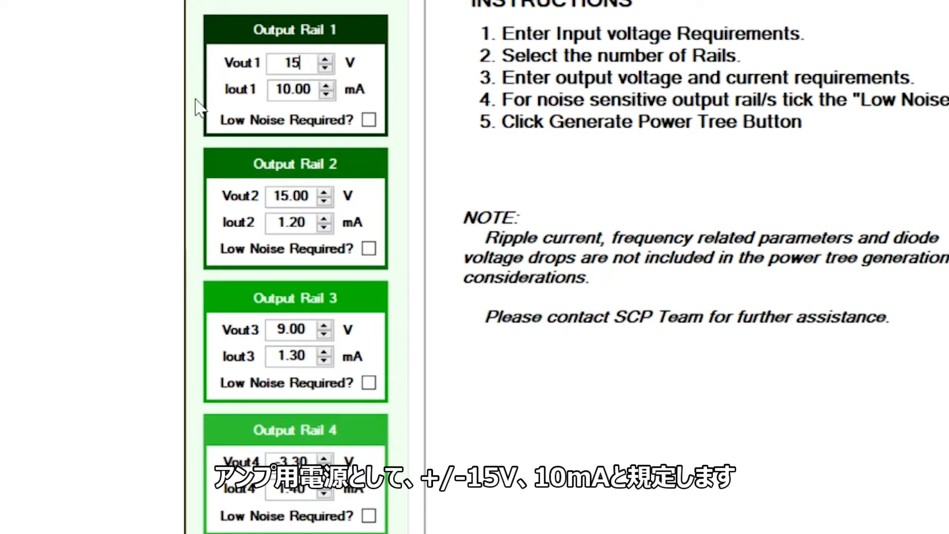
{"action": "left_click", "coordinate": [368, 121]}
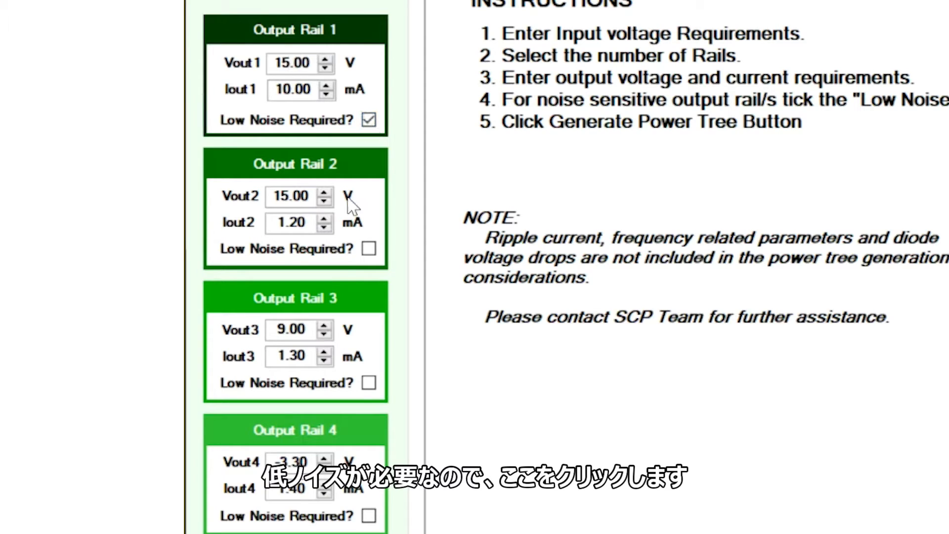
- Set output rail 2 to -15 V and 10 mA with low noise required
{"action": "left_click", "coordinate": [273, 196]}
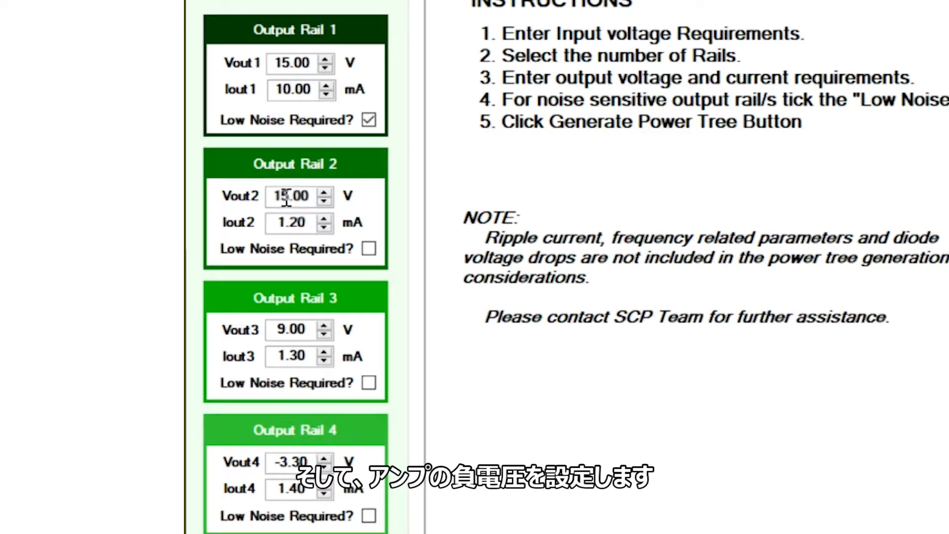
{"action": "type", "text": "-"}
{"action": "double_click", "coordinate": [289, 222]}
{"action": "type", "text": "10"}
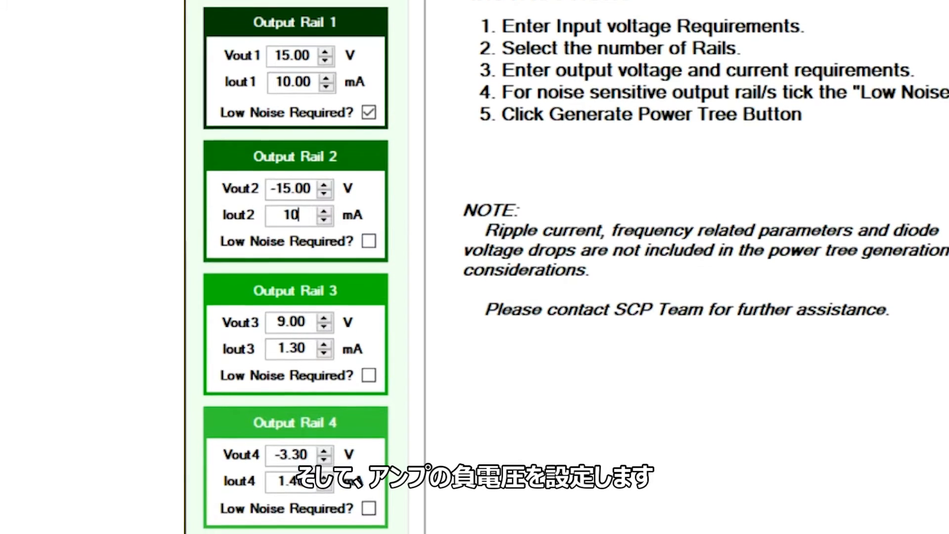
{"action": "left_click", "coordinate": [369, 232]}
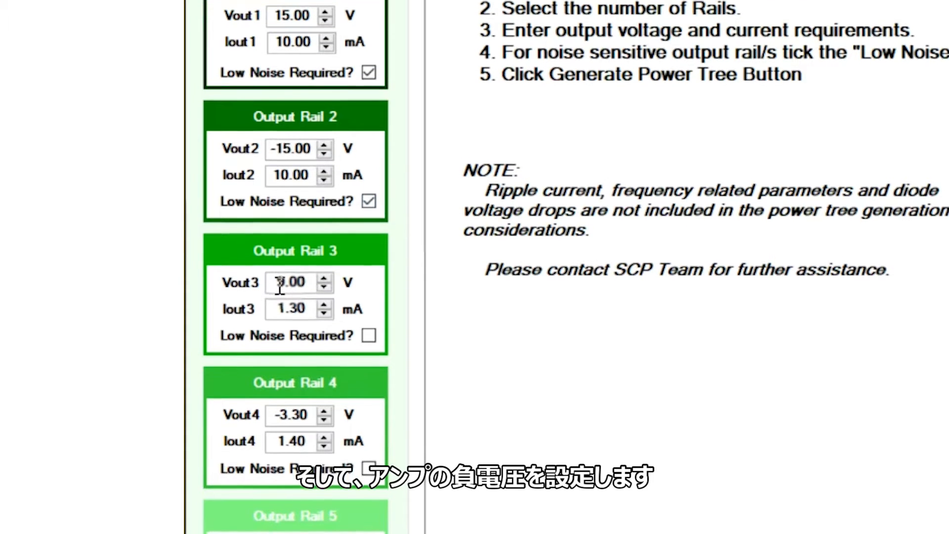
- Set output rail 3 to 5 V and 10 mA with low noise required
{"action": "left_click_drag", "start_coordinate": [276, 272], "coordinate": [341, 272]}
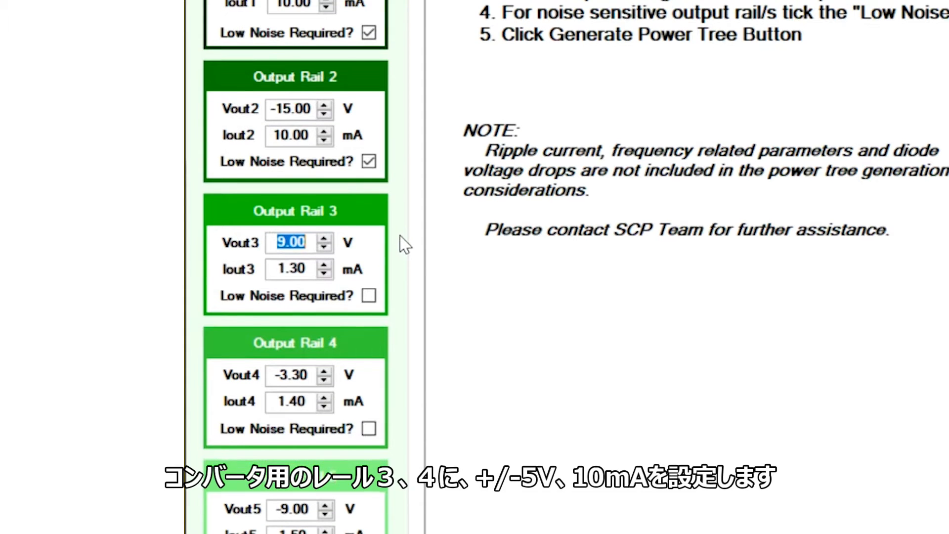
{"action": "type", "text": "5"}
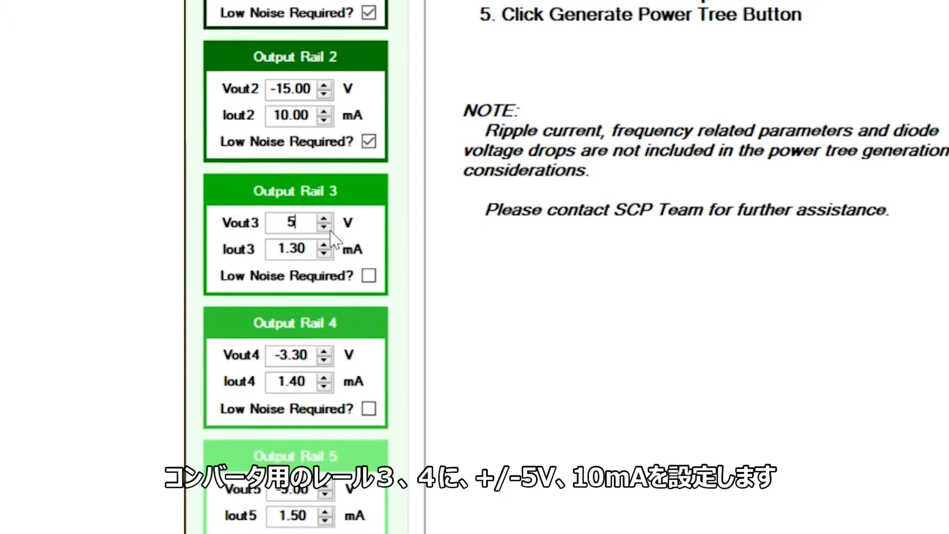
{"action": "left_click_drag", "start_coordinate": [277, 259], "coordinate": [371, 228]}
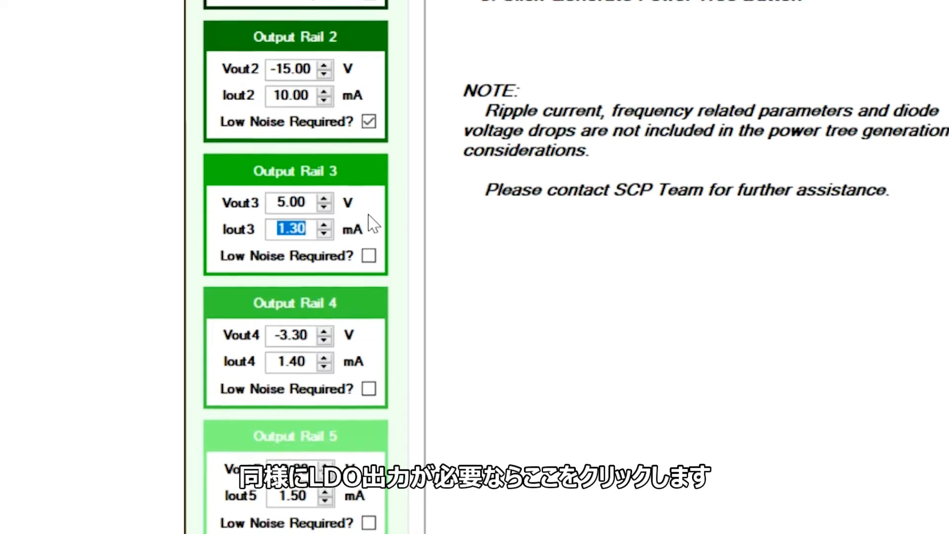
{"action": "type", "text": "10"}
{"action": "left_click", "coordinate": [369, 245]}
- Set output rail 4 to -5 V and mark it as low noise required
{"action": "double_click", "coordinate": [313, 310]}
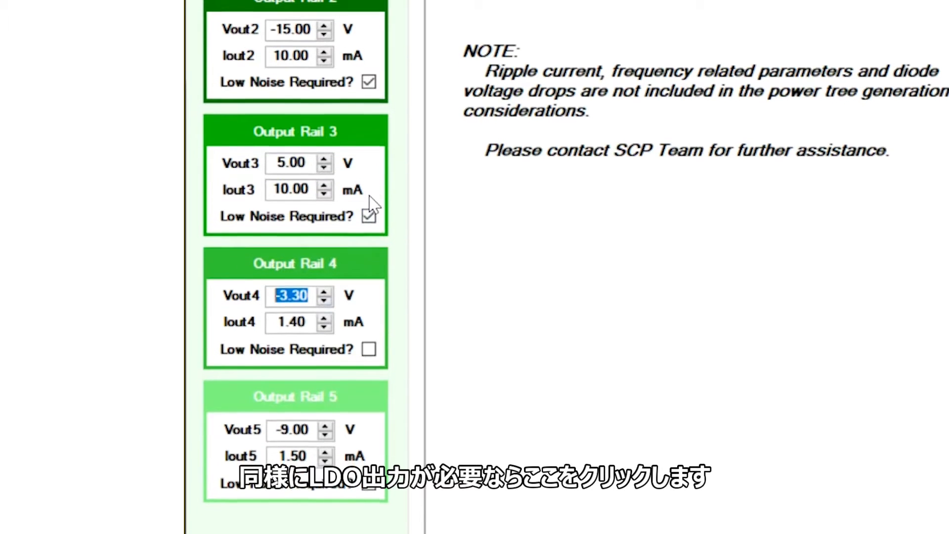
{"action": "type", "text": "-5"}
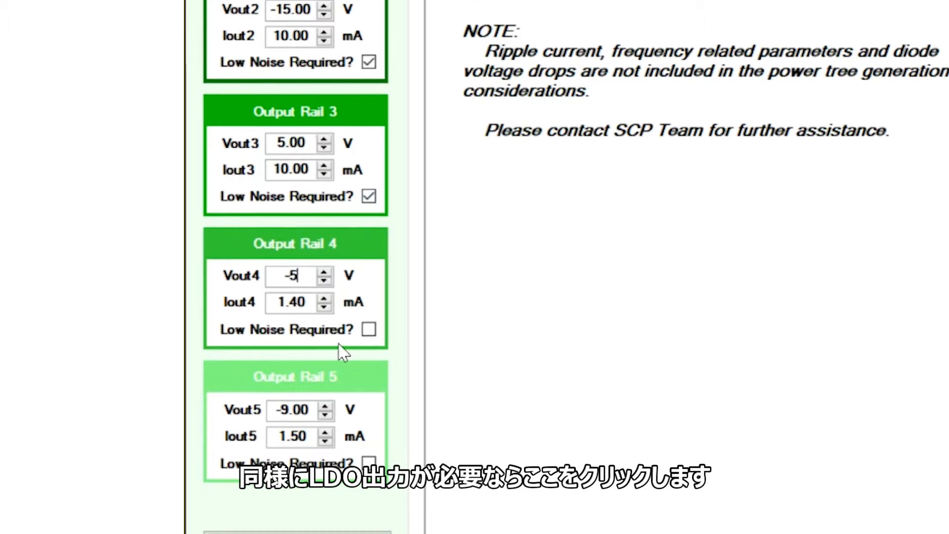
{"action": "left_click", "coordinate": [368, 339]}
- Set output rail 5 to 1.8 V and 50 mA
{"action": "double_click", "coordinate": [310, 395]}
{"action": "type", "text": "1."}
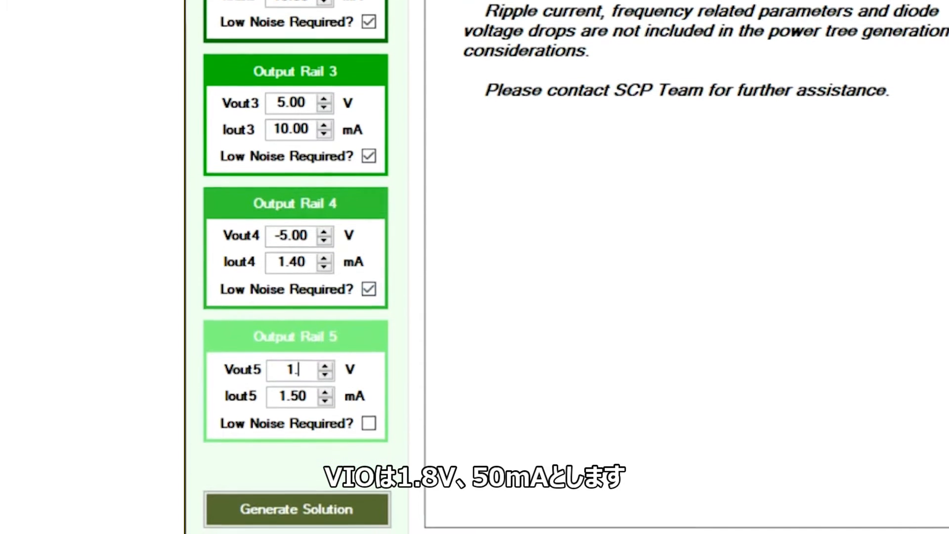
{"action": "type", "text": "8"}
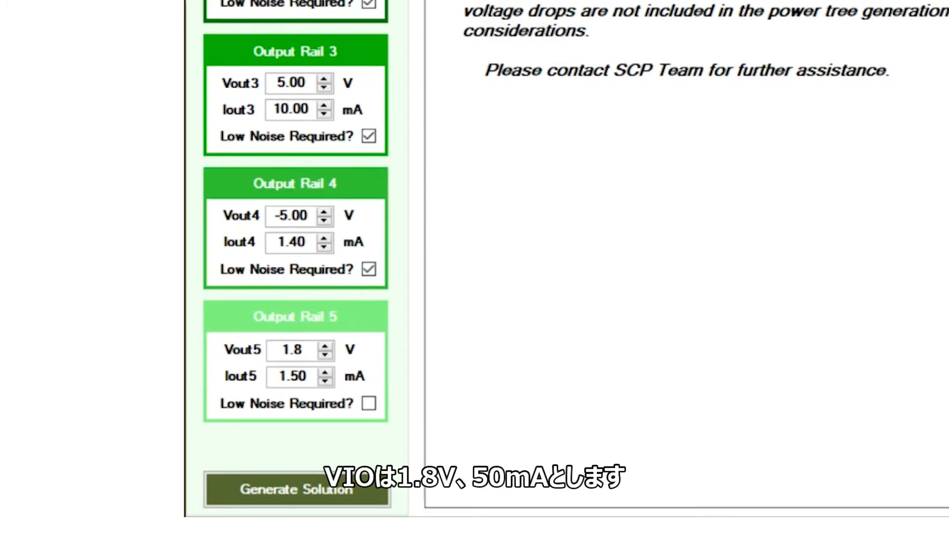
{"action": "double_click", "coordinate": [311, 367]}
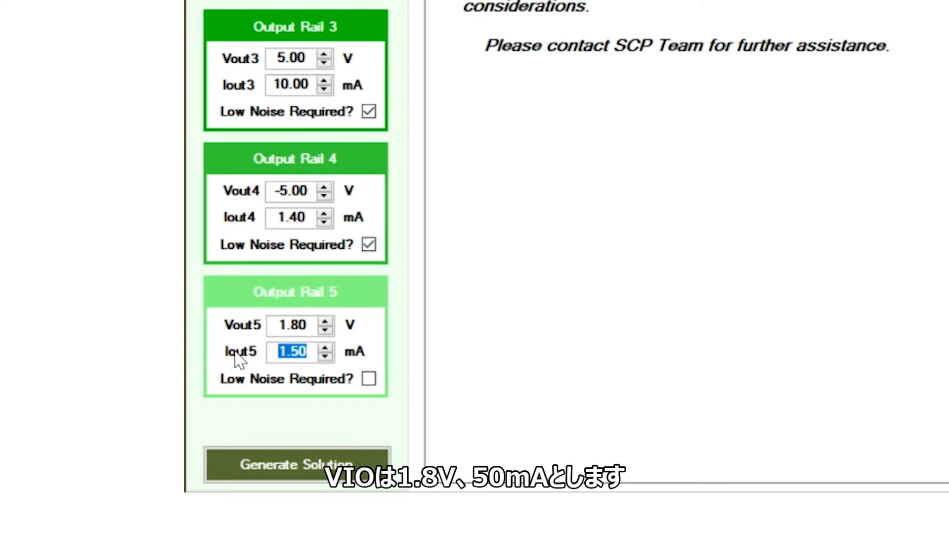
{"action": "type", "text": "50"}
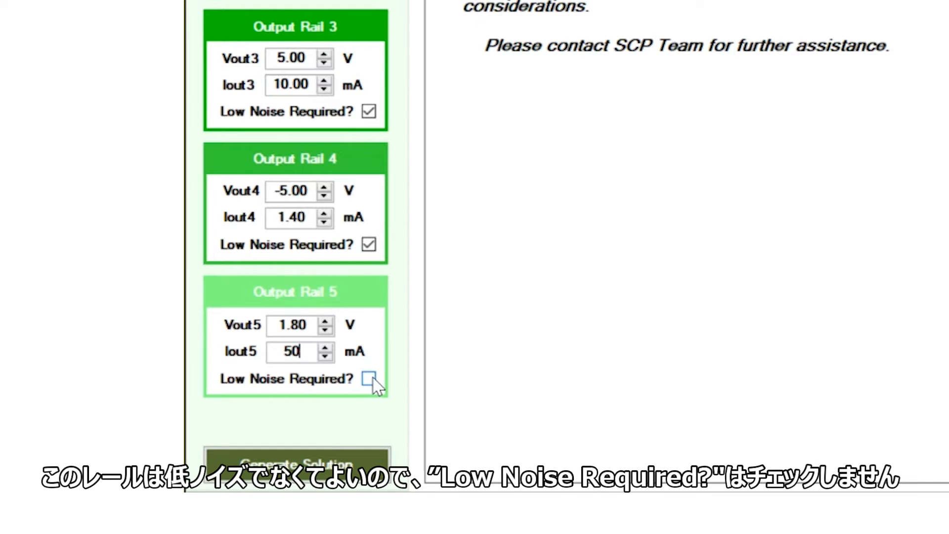
- Generate the power tree solution and highlight the first suggested board for rail 1 in the board list
{"action": "left_click", "coordinate": [320, 467]}
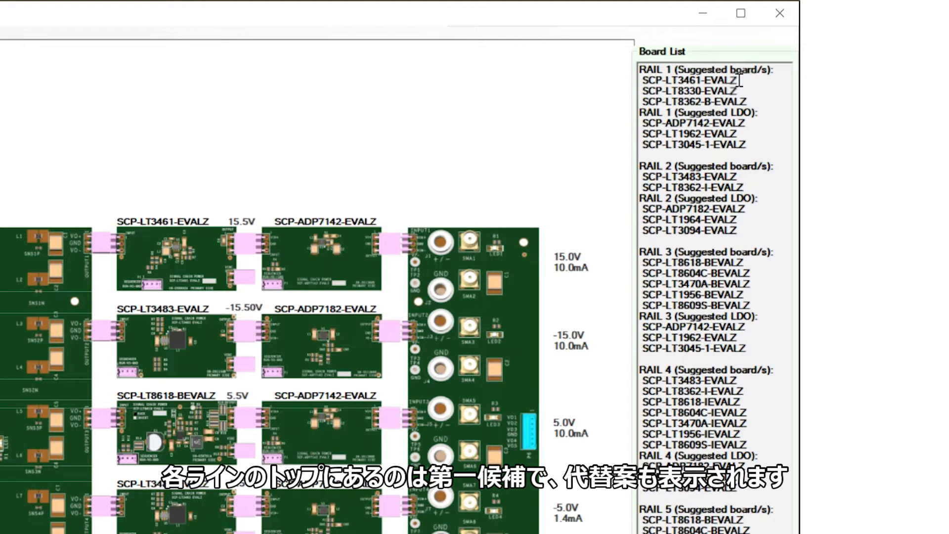
{"action": "left_click_drag", "start_coordinate": [740, 81], "coordinate": [640, 75]}
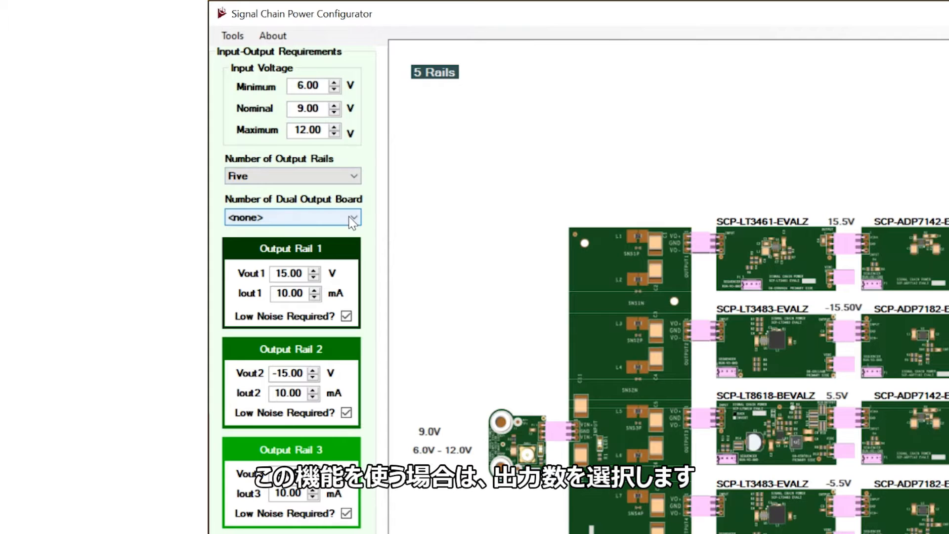
- Use one dual output board with its inverting output at -15 V and low noise on both outputs, and regenerate the solution
{"action": "left_click", "coordinate": [352, 219]}
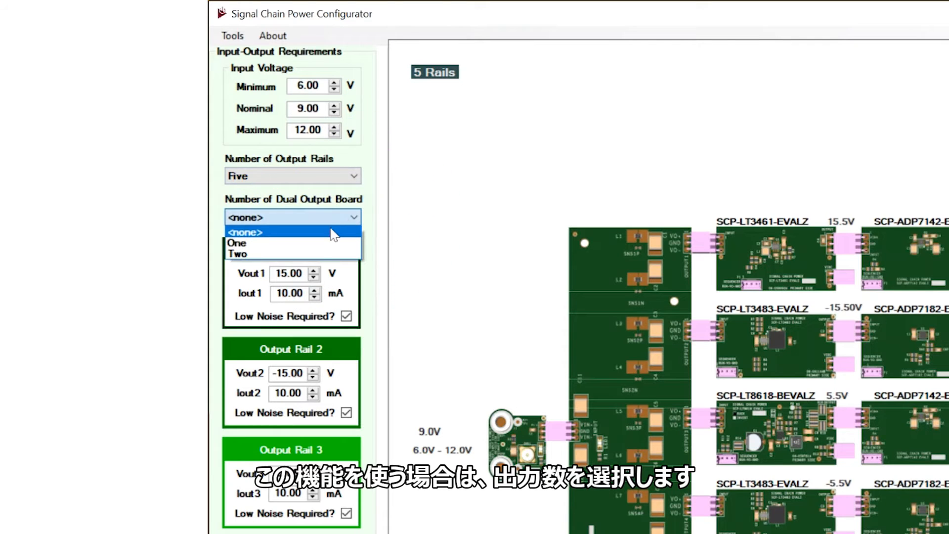
{"action": "left_click", "coordinate": [324, 248]}
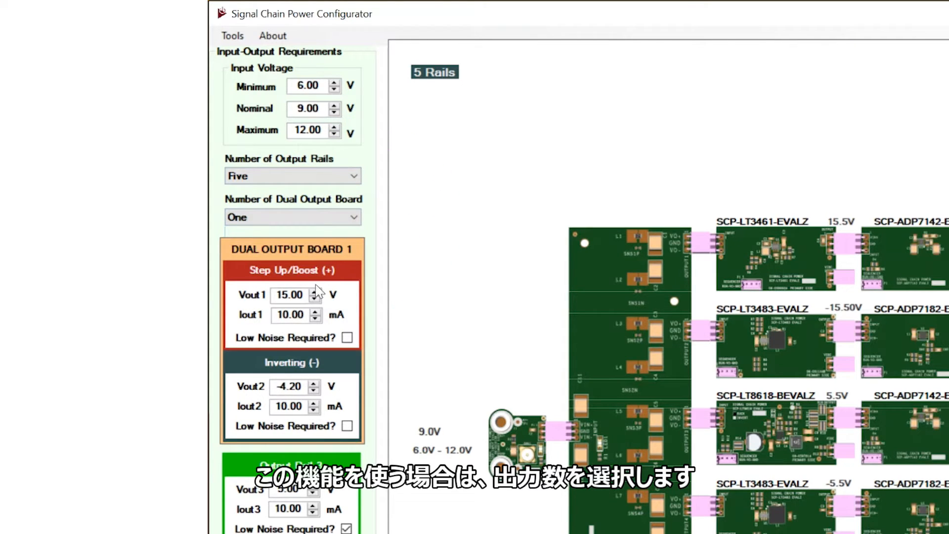
{"action": "left_click", "coordinate": [347, 337]}
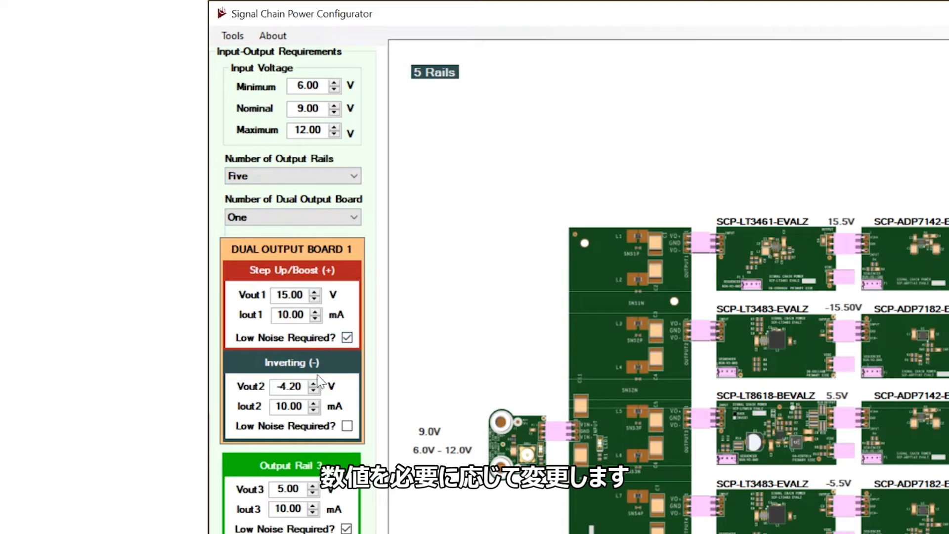
{"action": "left_click_drag", "start_coordinate": [303, 386], "coordinate": [247, 384]}
{"action": "type", "text": "-15"}
{"action": "left_click", "coordinate": [347, 426]}
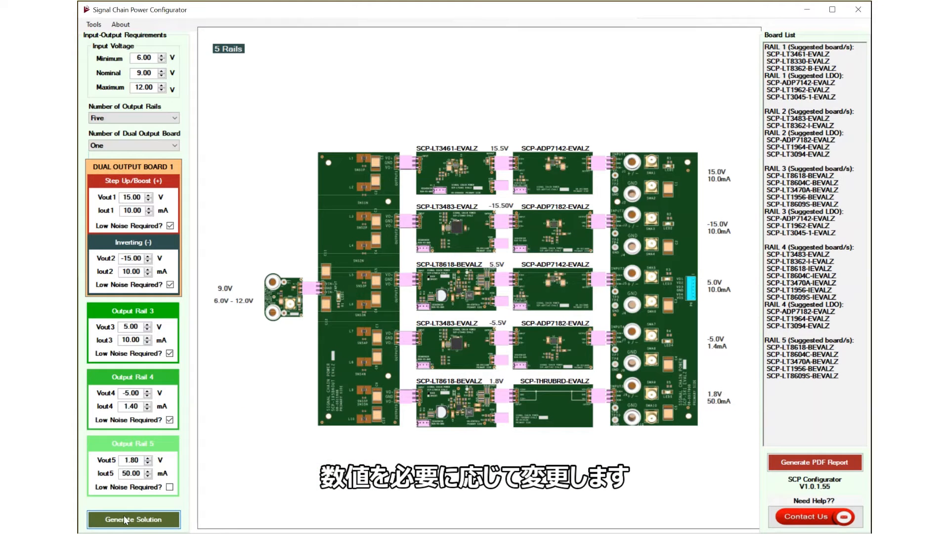
{"action": "left_click", "coordinate": [124, 522]}
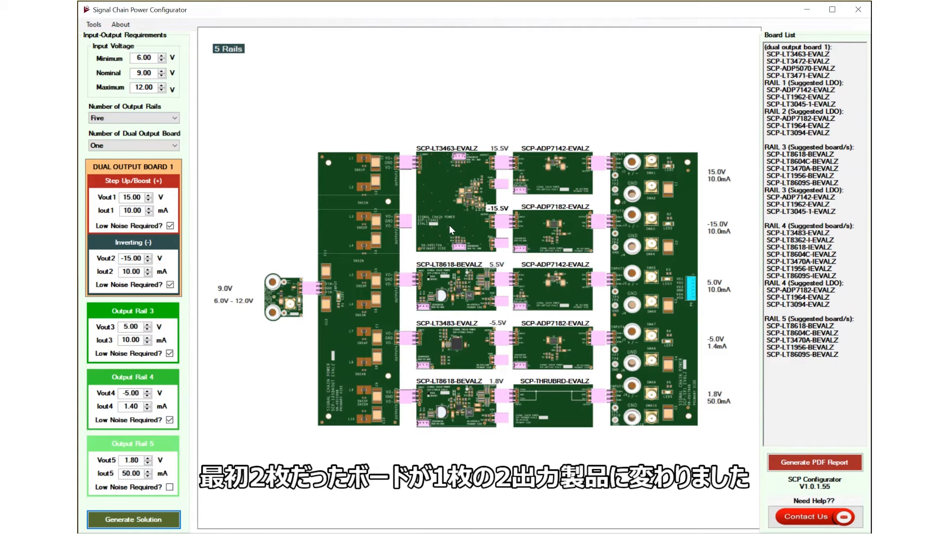
- Try generating a solution with a second dual output board set to 5 V and -5 V, low noise required on both outputs
{"action": "left_click", "coordinate": [171, 147]}
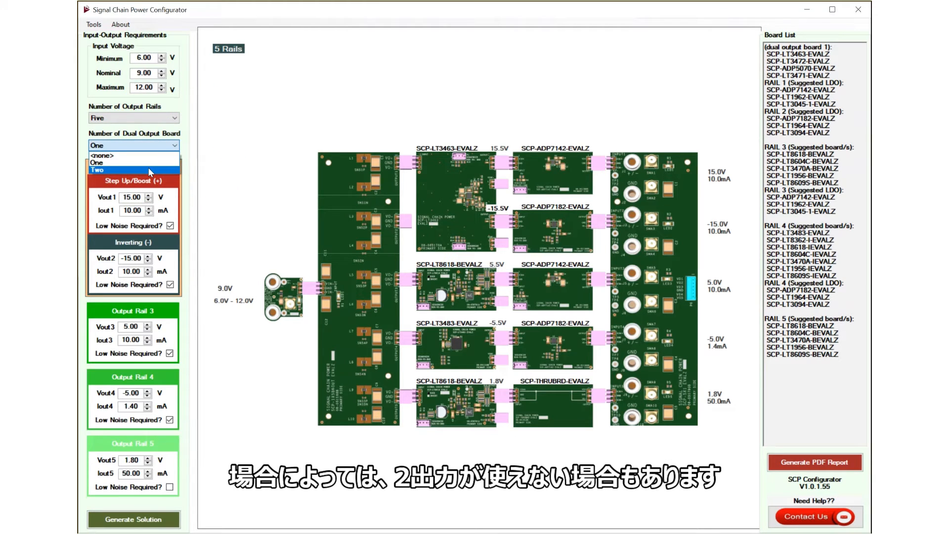
{"action": "left_click", "coordinate": [147, 169]}
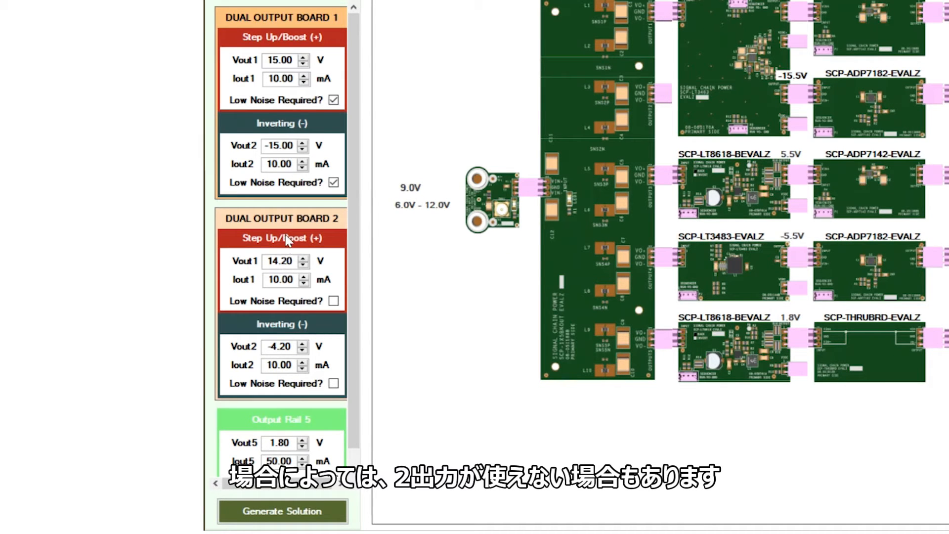
{"action": "left_click_drag", "start_coordinate": [267, 260], "coordinate": [326, 253]}
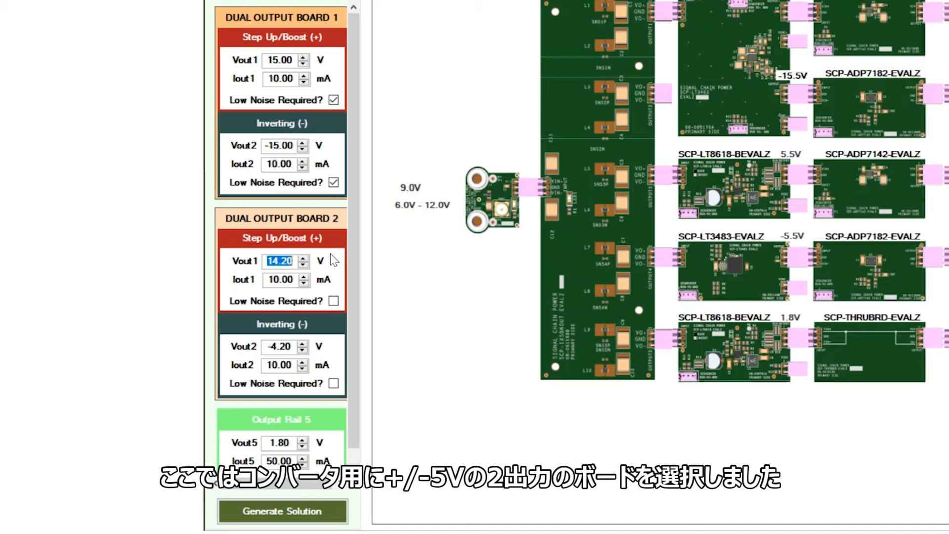
{"action": "type", "text": "5"}
{"action": "left_click_drag", "start_coordinate": [272, 345], "coordinate": [363, 340]}
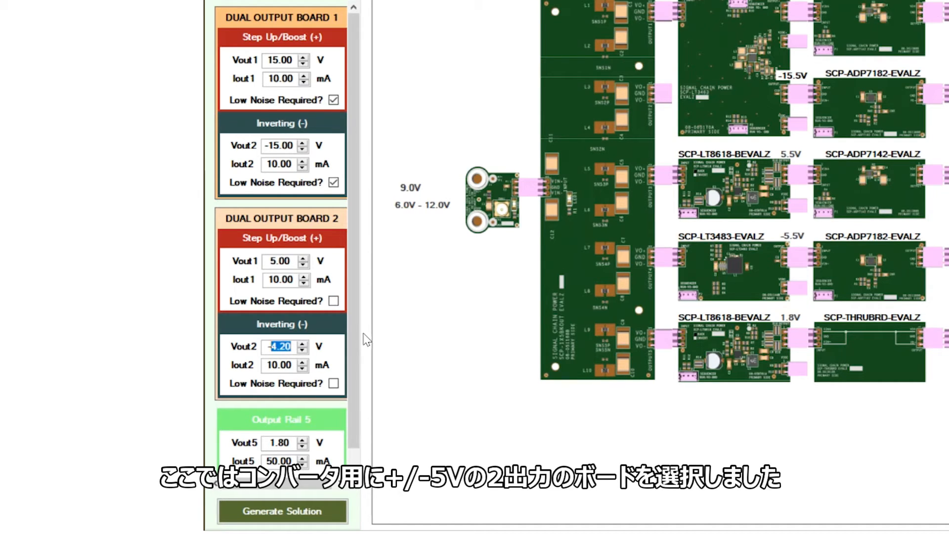
{"action": "type", "text": "5"}
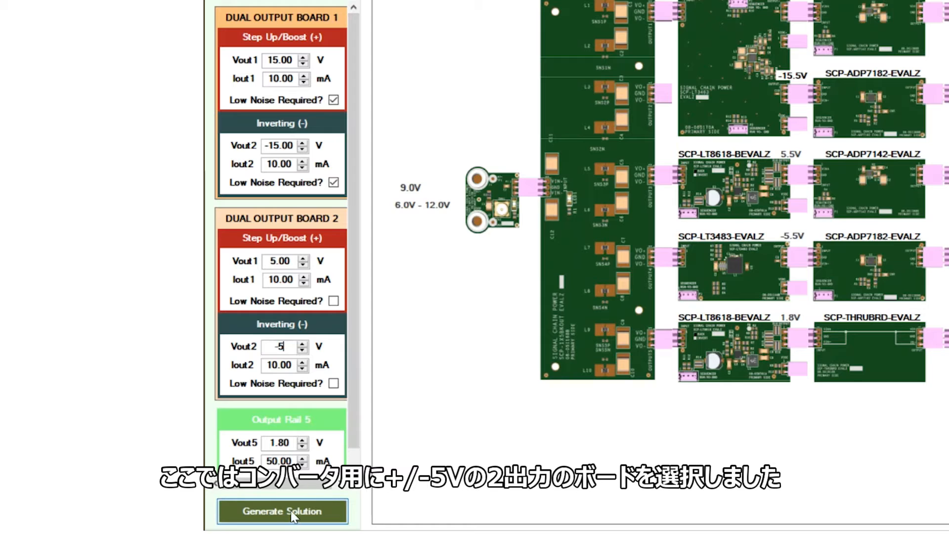
{"action": "left_click", "coordinate": [334, 300]}
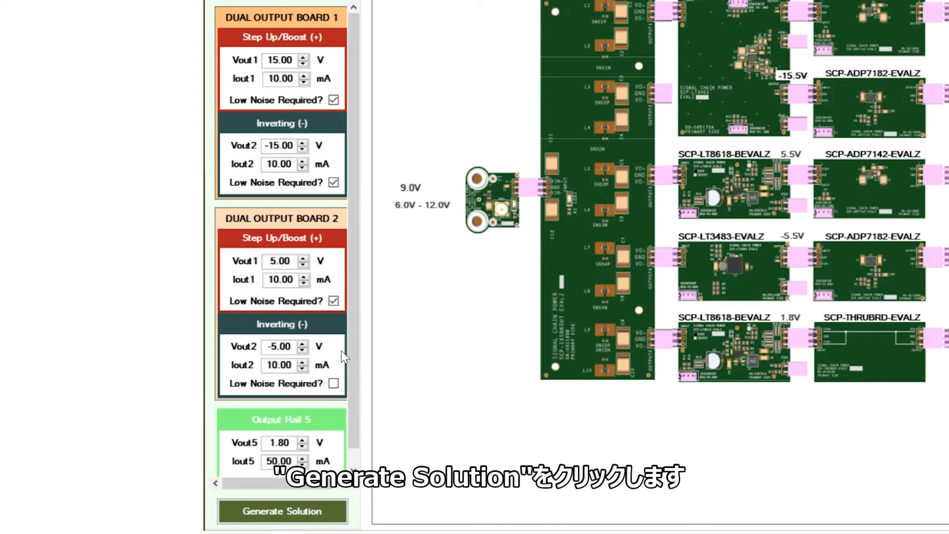
{"action": "left_click", "coordinate": [334, 383]}
{"action": "left_click", "coordinate": [303, 512]}
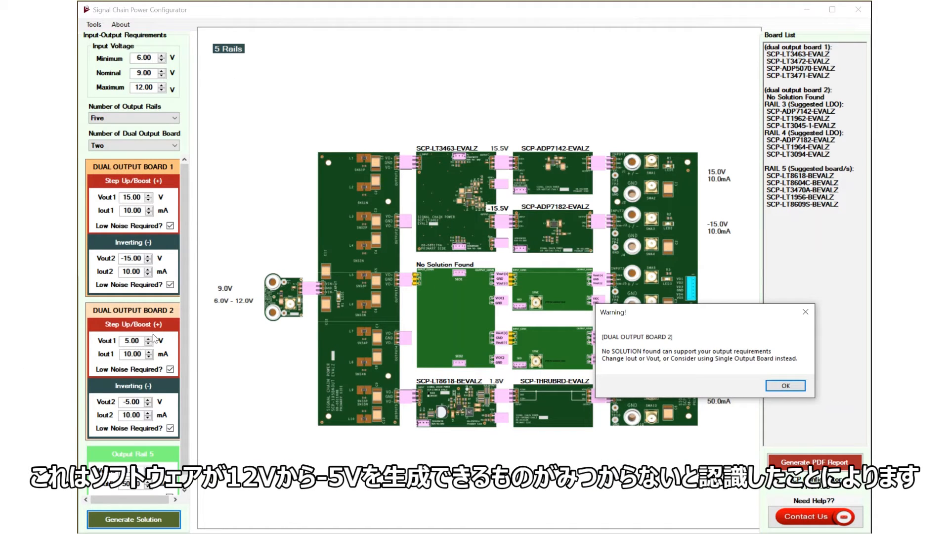
{"action": "left_click", "coordinate": [785, 386]}
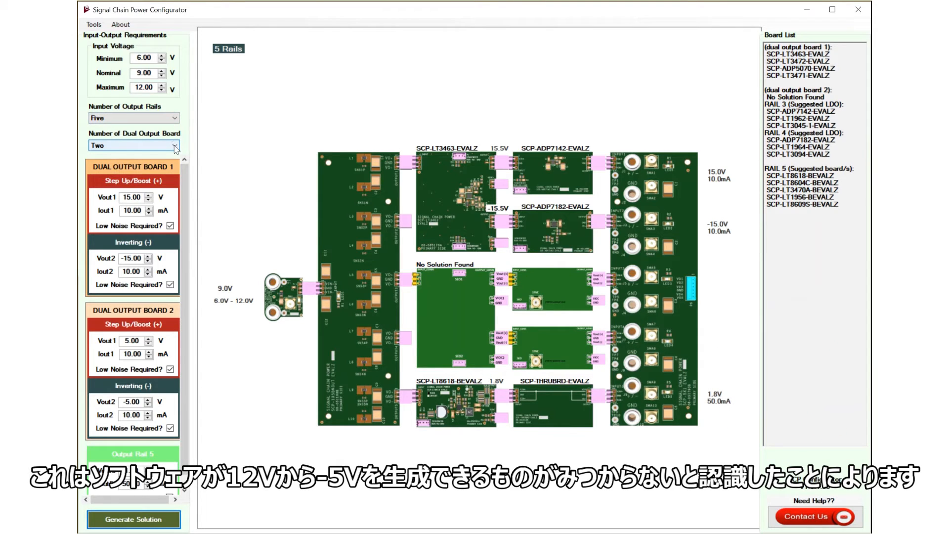
- Return to one dual output board with output rail 4's current set to 10 mA, and regenerate the solution
{"action": "left_click", "coordinate": [175, 146]}
{"action": "left_click", "coordinate": [152, 161]}
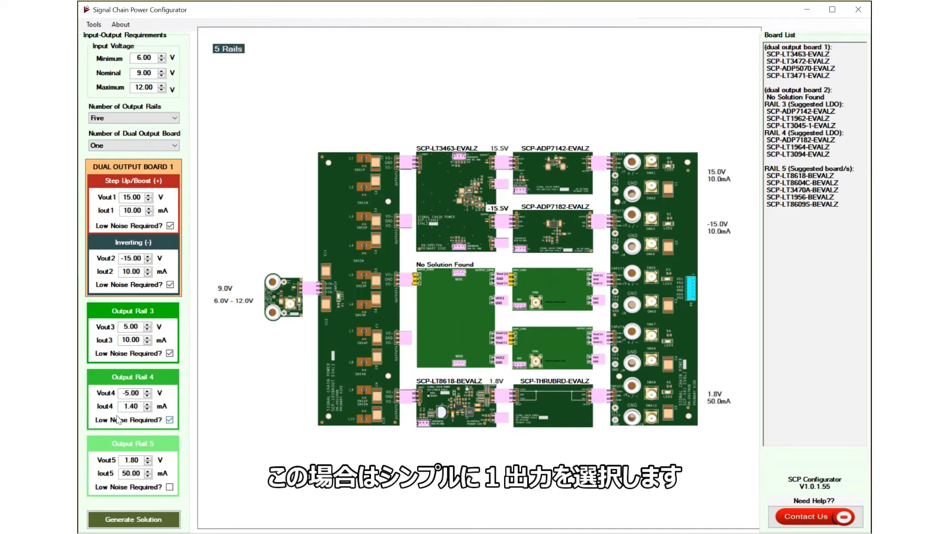
{"action": "left_click_drag", "start_coordinate": [123, 408], "coordinate": [193, 406]}
{"action": "type", "text": "10"}
{"action": "left_click", "coordinate": [151, 524]}
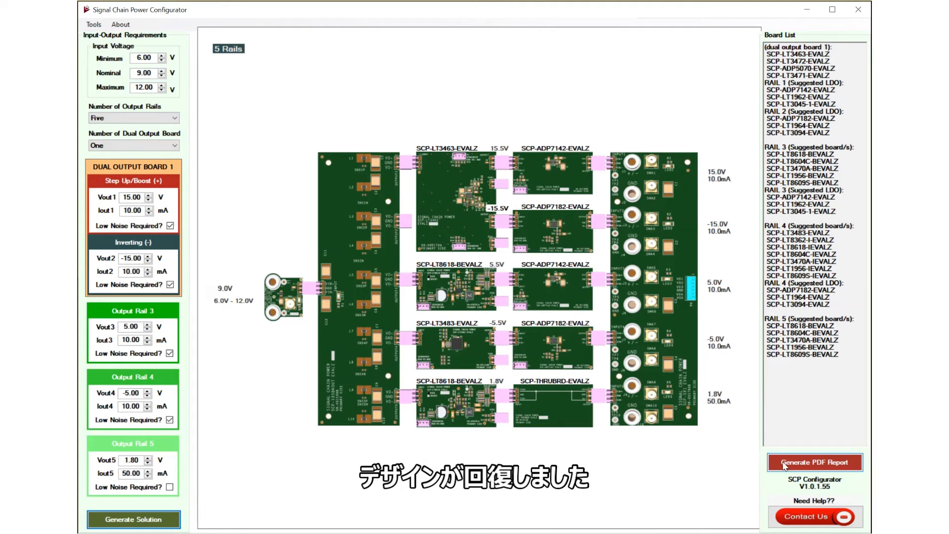
- Export the power tree solution as a PDF report, saving it under the existing file name SignalChainPowerDesign
{"action": "left_click", "coordinate": [816, 462]}
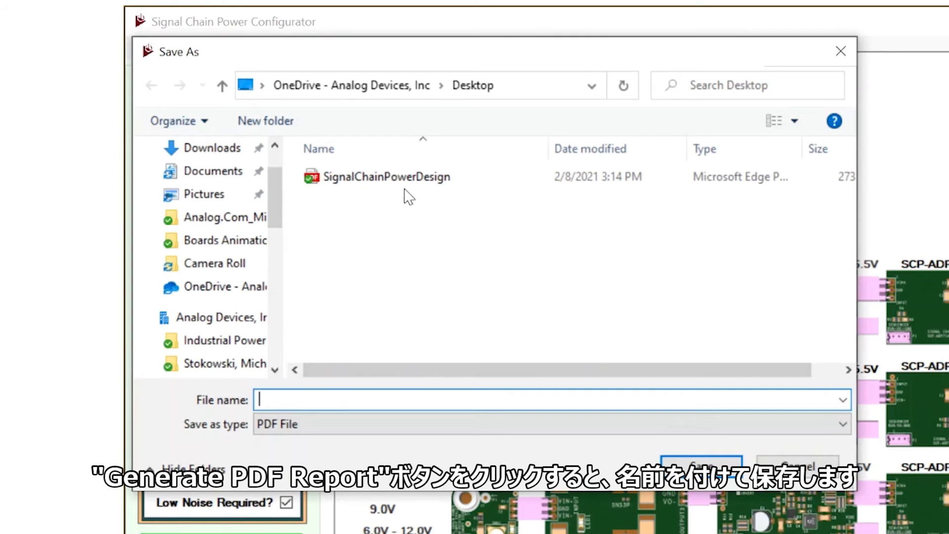
{"action": "left_click", "coordinate": [381, 177]}
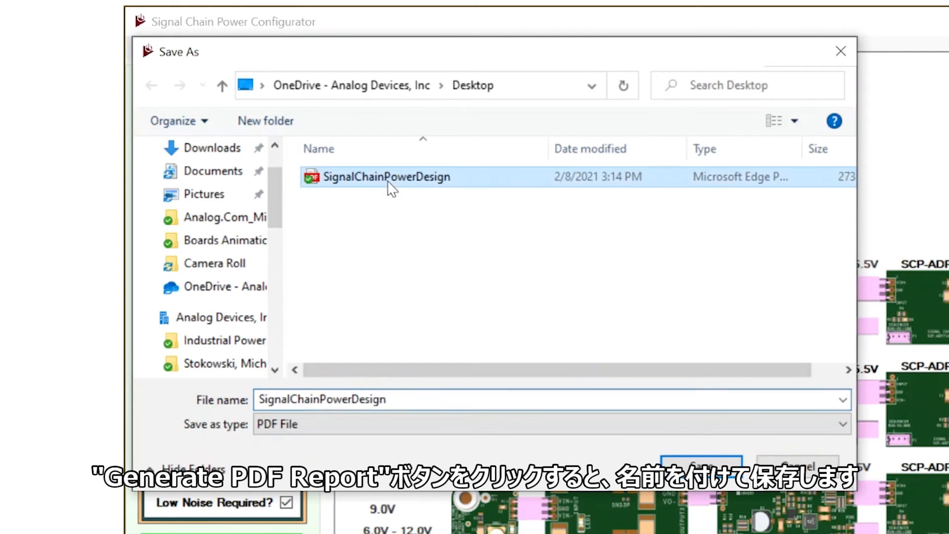
{"action": "left_click", "coordinate": [690, 462]}
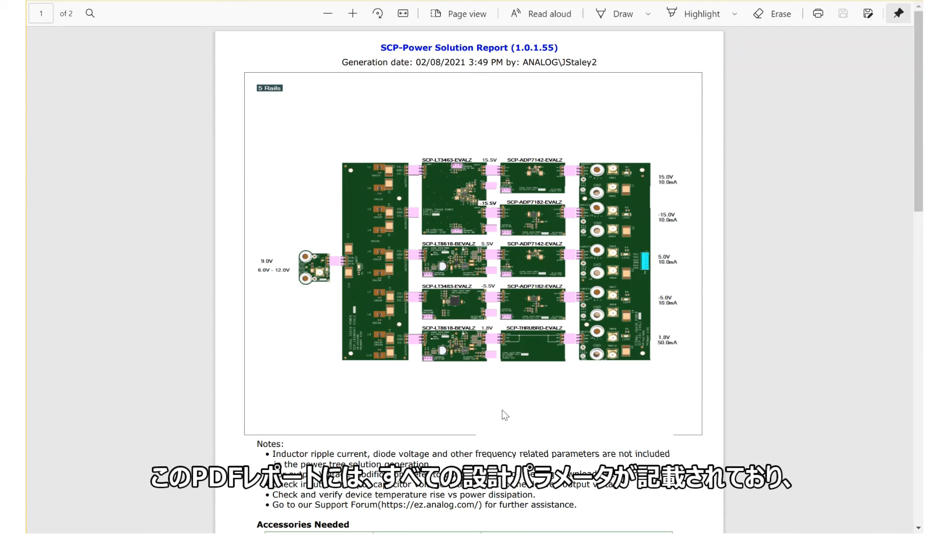
- Review the PDF report's notes, accessories and rail converter options, and follow the website link for the SCP-LT1964-EVALZ board
{"action": "scroll", "coordinate": [504, 414], "scroll_direction": "down", "scroll_amount": 3}
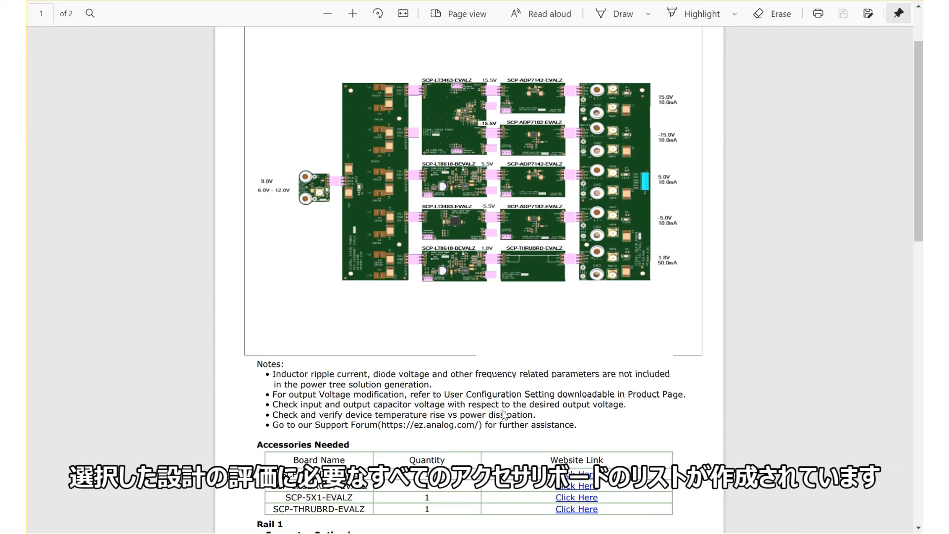
{"action": "scroll", "coordinate": [504, 414], "scroll_direction": "down", "scroll_amount": 5}
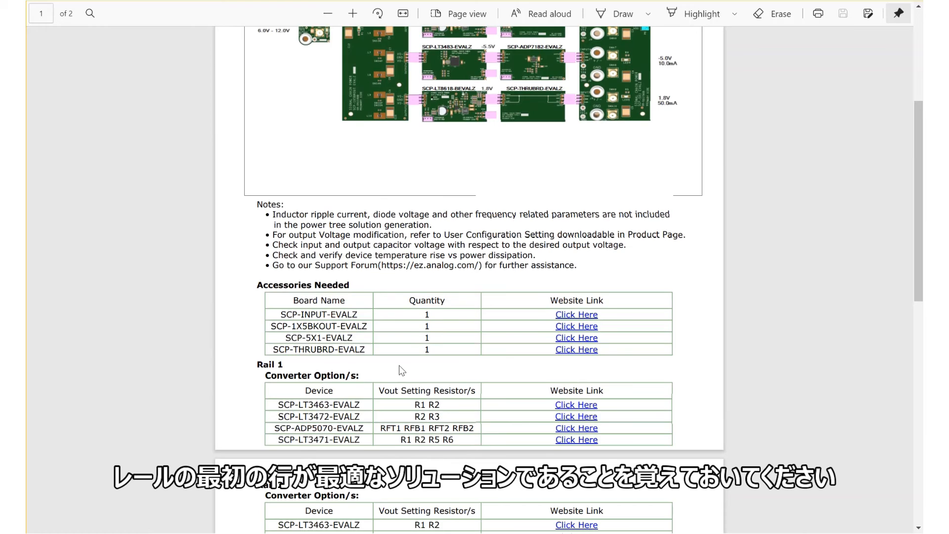
{"action": "scroll", "coordinate": [401, 371], "scroll_direction": "down", "scroll_amount": 6}
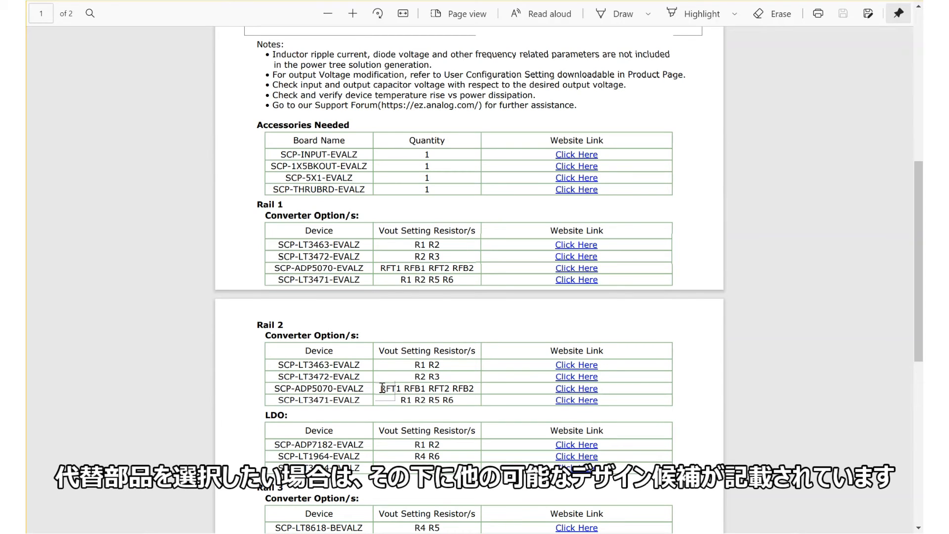
{"action": "left_click", "coordinate": [577, 156]}
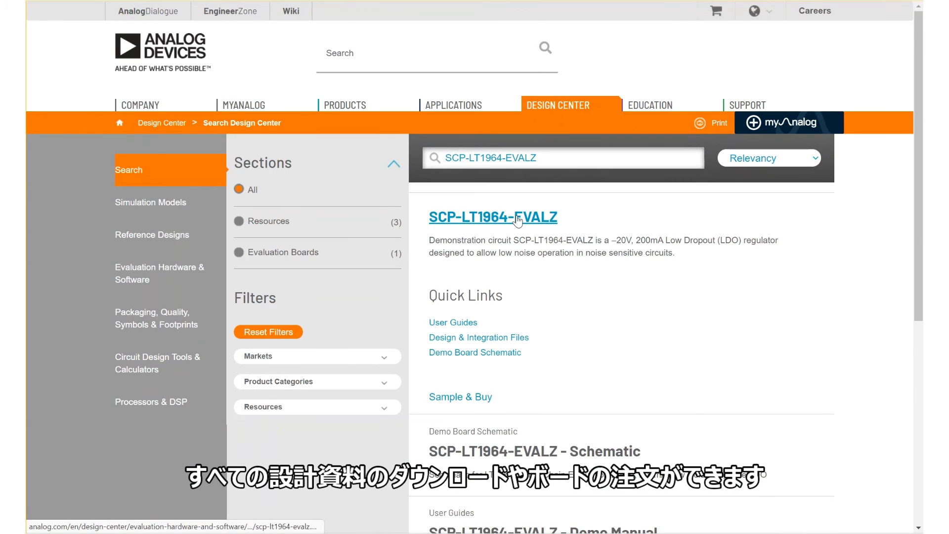
- Open the SCP-LT1964-EVALZ product page from the Design Center search results and read through its overview and product details
{"action": "left_click", "coordinate": [517, 221]}
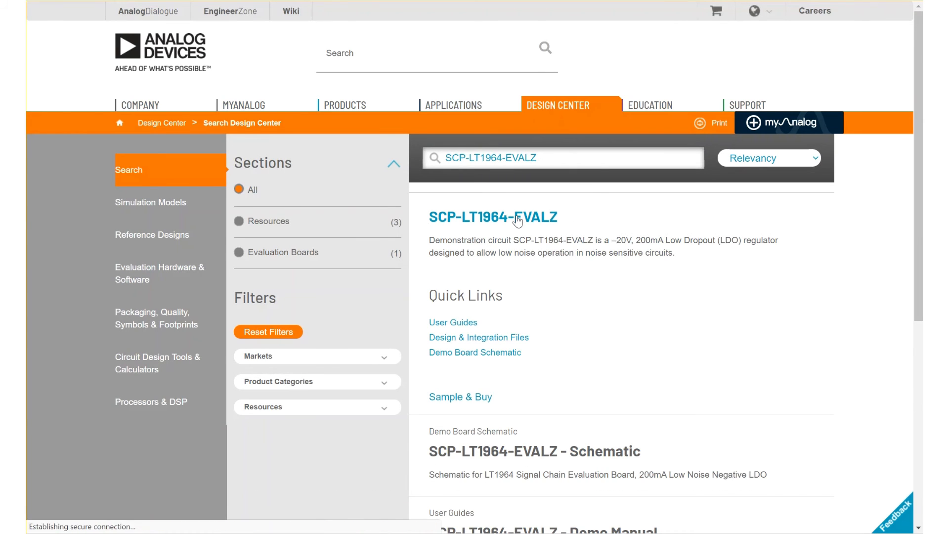
{"action": "scroll", "coordinate": [491, 311], "scroll_direction": "down", "scroll_amount": 10}
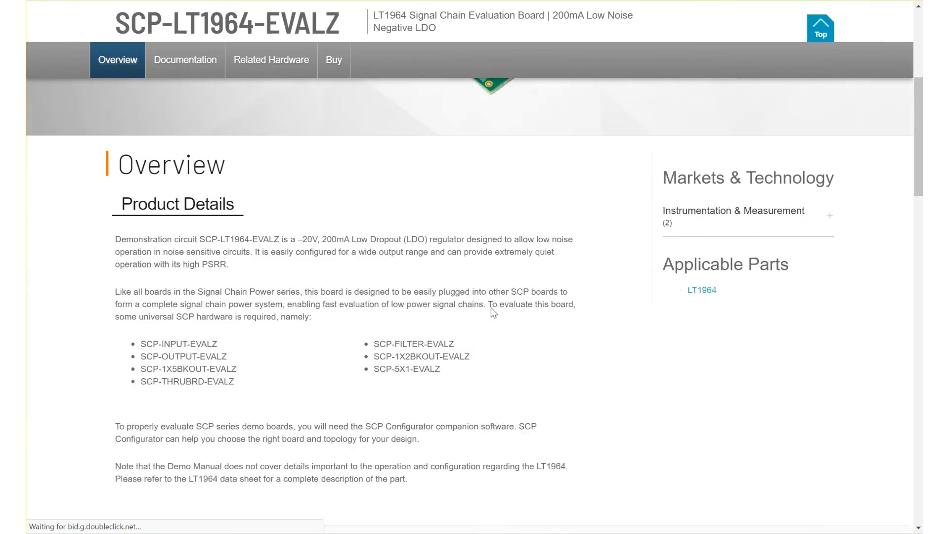
{"action": "scroll", "coordinate": [490, 307], "scroll_direction": "down", "scroll_amount": 5}
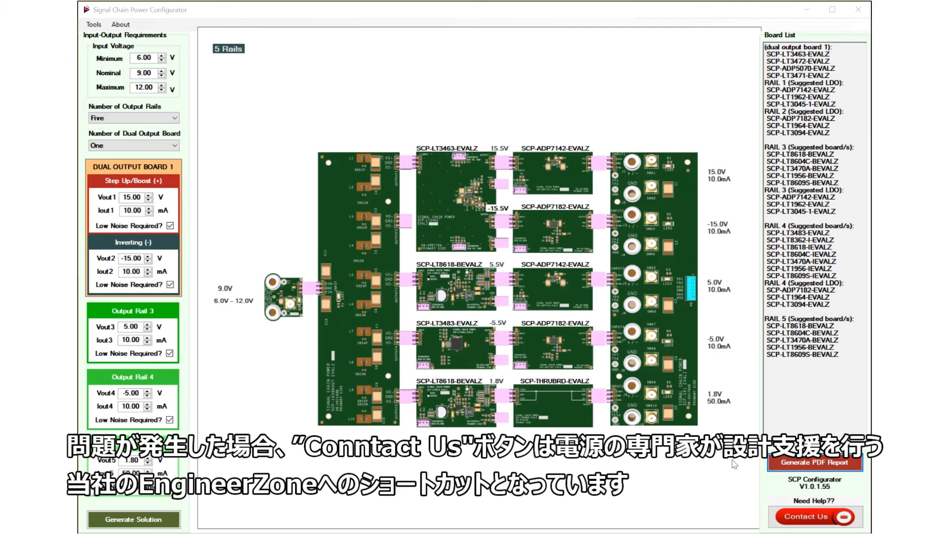
- Return to Signal Chain Power Configurator and open its contact link to the EngineerZone support forum
{"action": "left_click", "coordinate": [807, 518]}
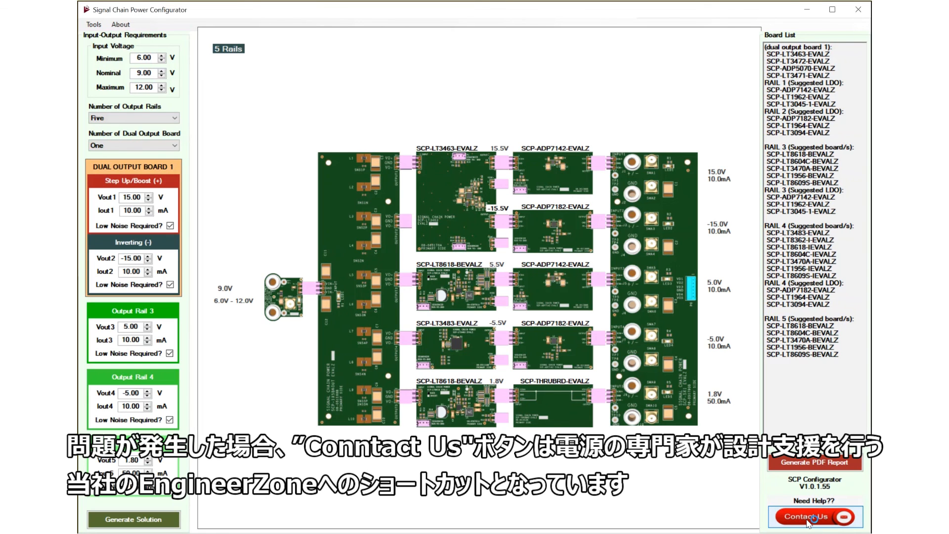